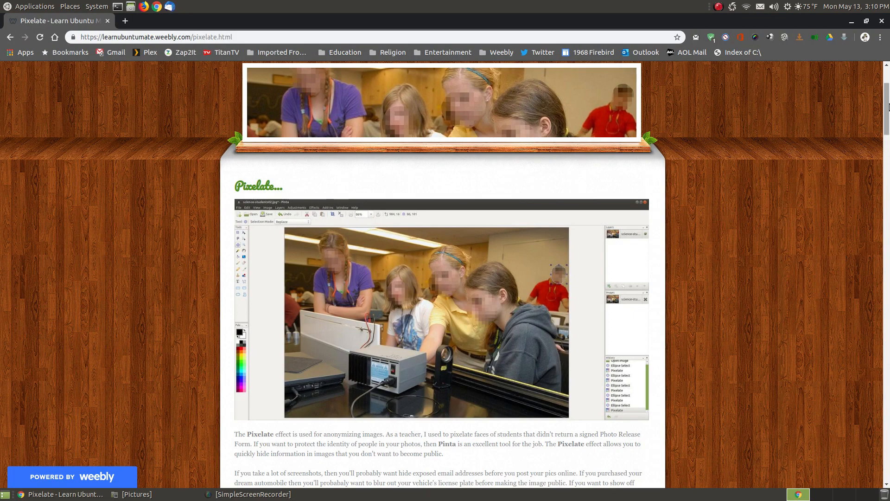
Read through the Pixelate tutorial page, examining its numbered steps and the example images with hidden faces, licence plate and ID details.
left_click_drag(887, 107, 887, 281)
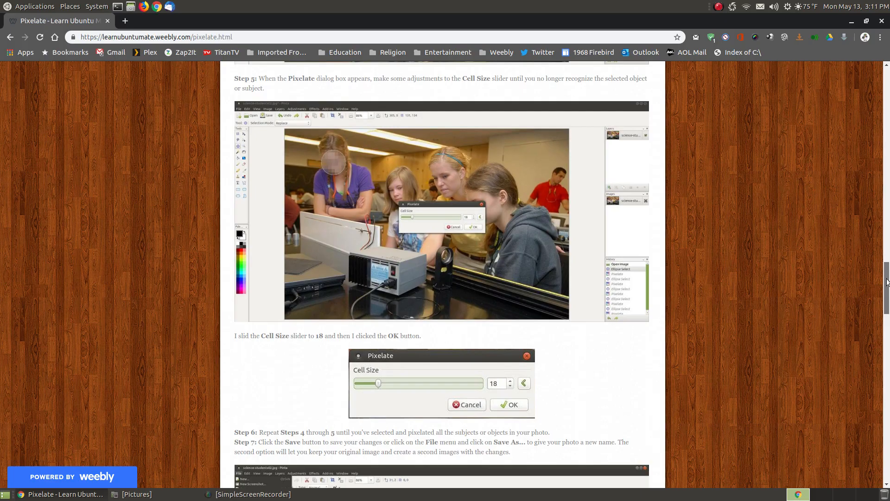
left_click_drag(887, 281, 880, 135)
scroll(815, 259, "down", 5)
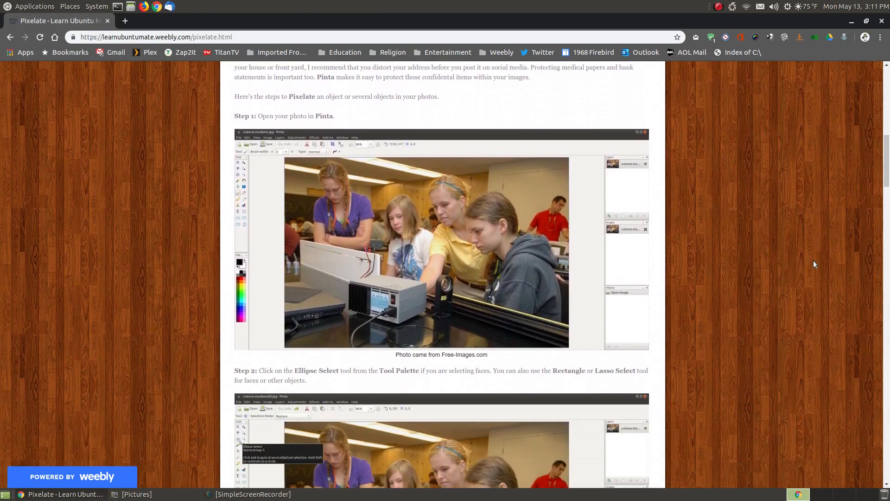
scroll(693, 287, "down", 1)
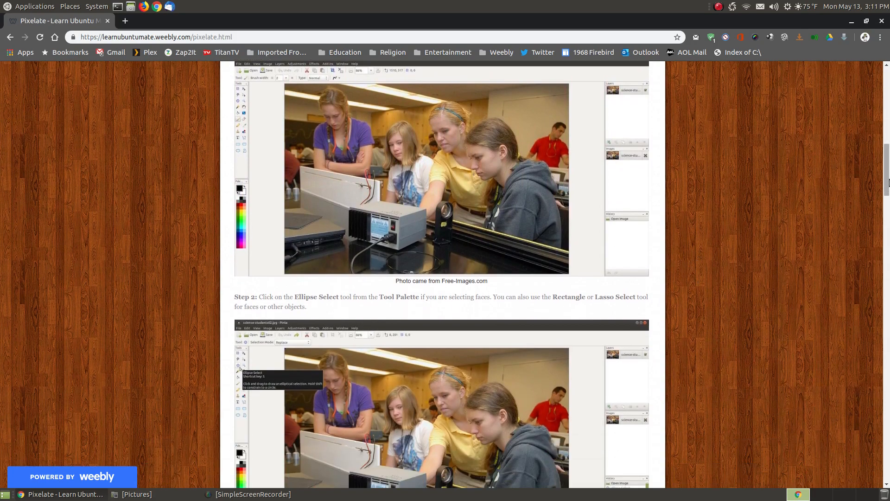
mouse_move(887, 176)
left_mouse_down()
mouse_move(887, 230)
mouse_move(887, 172)
left_mouse_up()
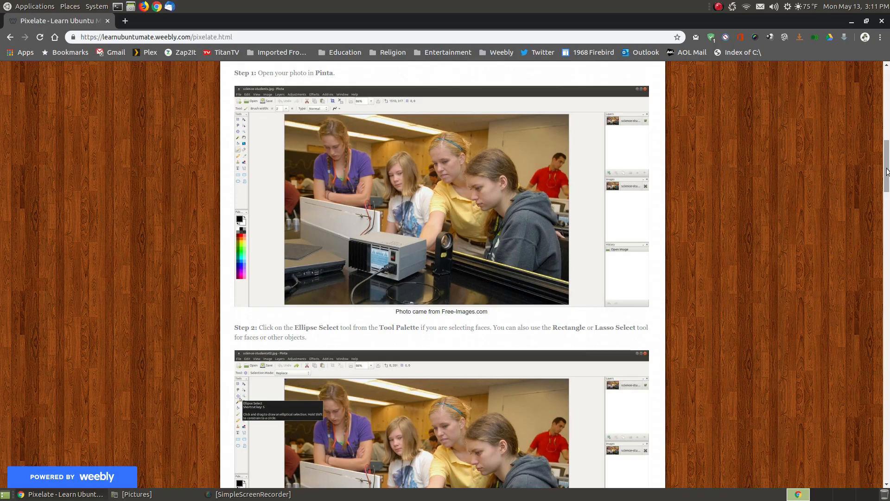
left_click_drag(886, 172, 888, 397)
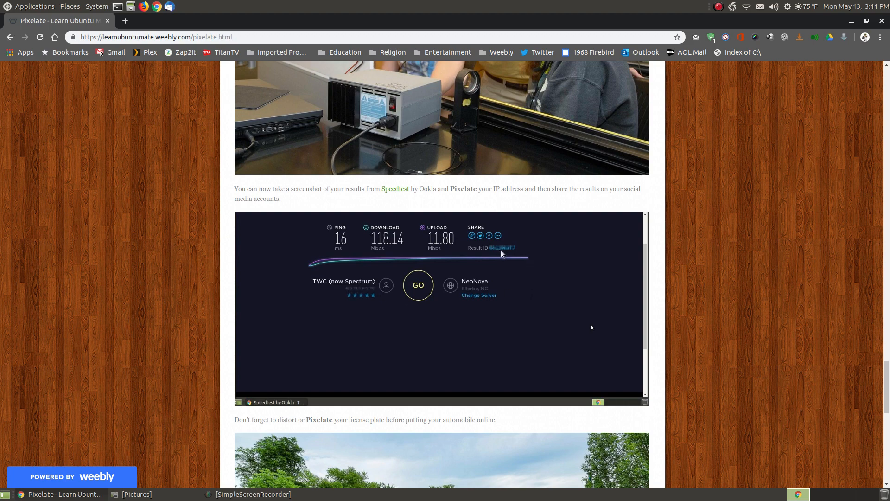
scroll(778, 317, "down", 6)
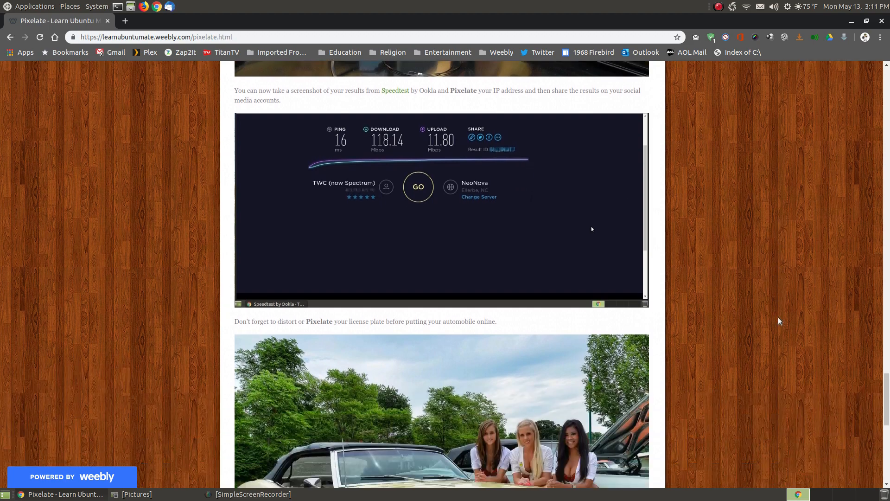
scroll(779, 318, "down", 1)
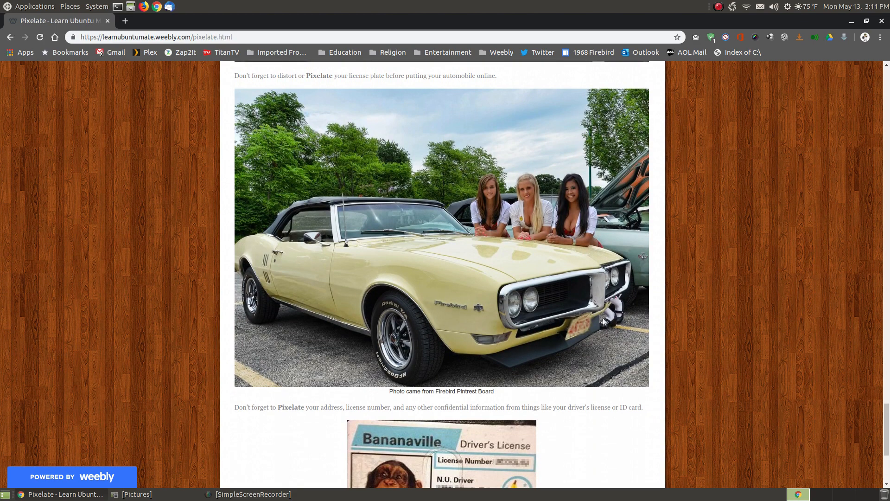
scroll(810, 342, "down", 4)
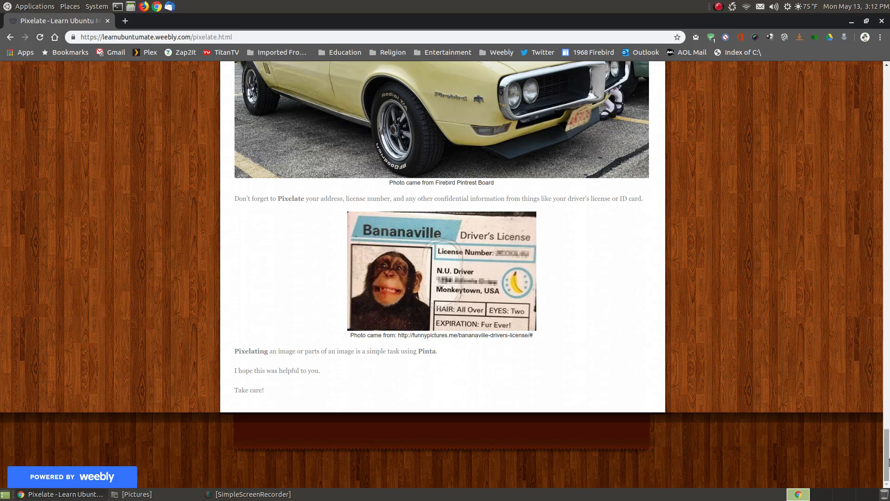
left_click_drag(889, 461, 888, 125)
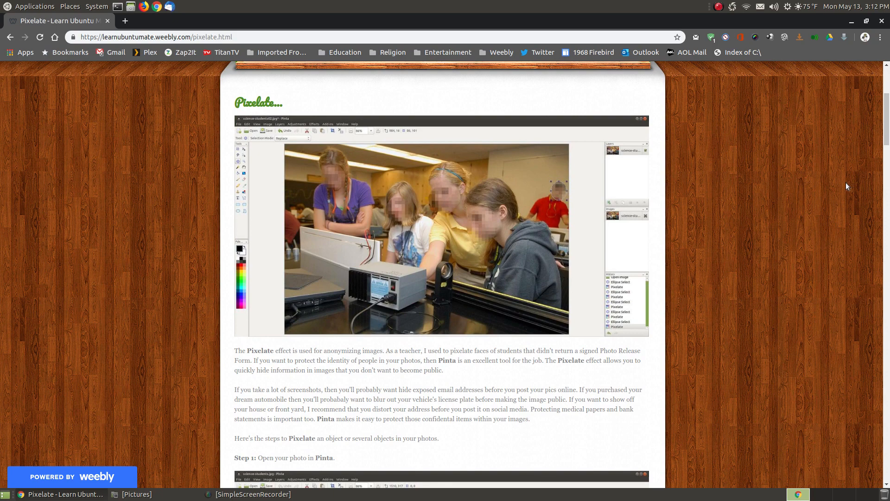
scroll(844, 184, "up", 4)
scroll(843, 184, "down", 3)
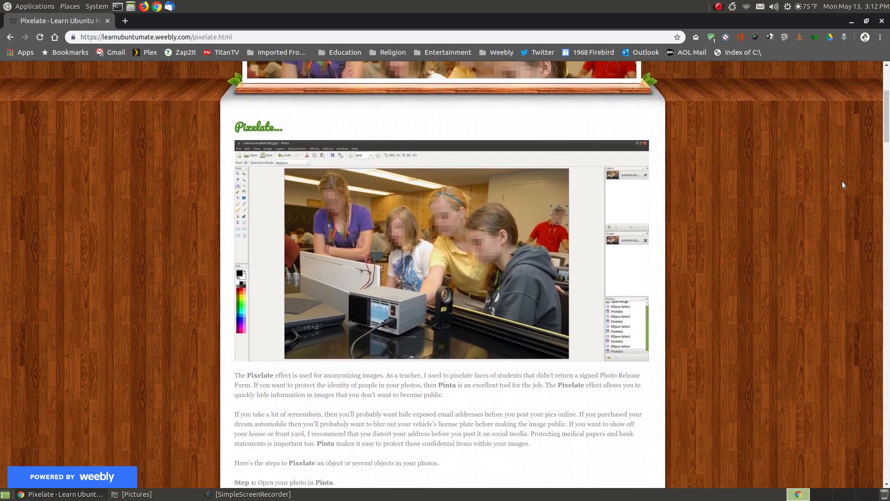
scroll(842, 185, "down", 1)
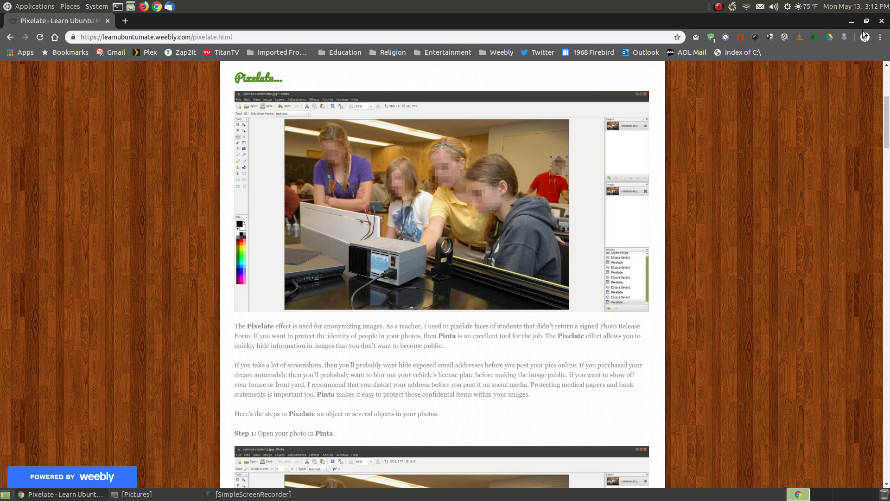
Minimize the browser and open science-students.jpg from the Pictures folder in Pinta Image Editor.
left_click(851, 22)
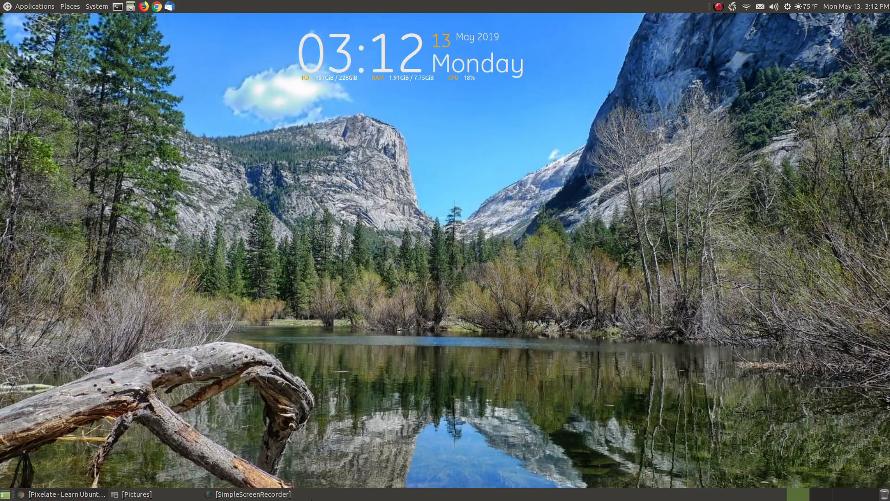
left_click(134, 495)
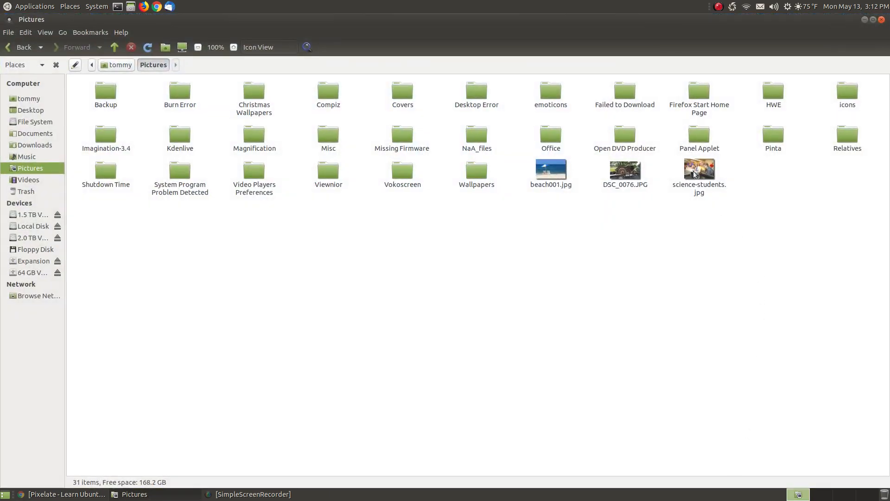
right_click(695, 173)
mouse_move(735, 190)
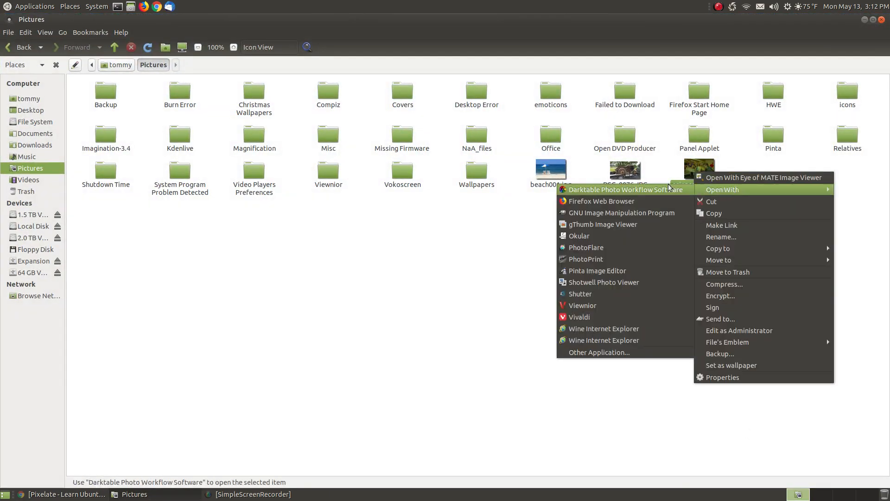
left_click(598, 270)
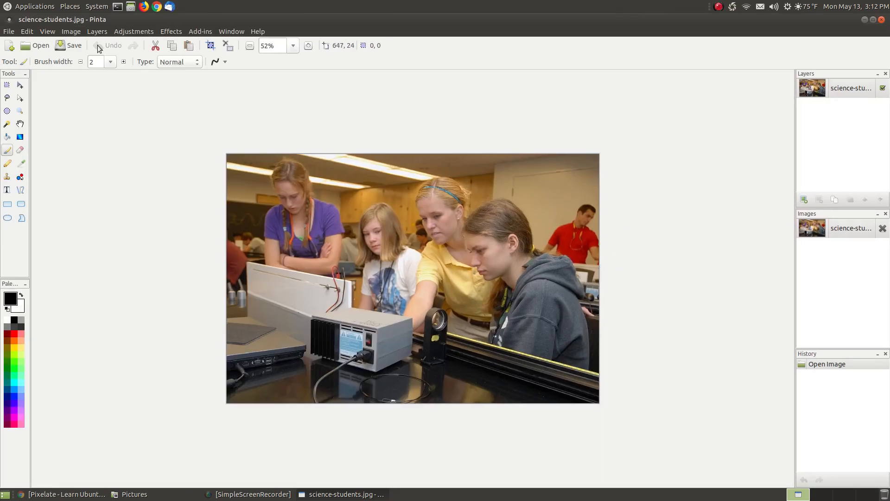
Zoom the photo to best fit in the canvas area.
left_click(77, 29)
mouse_move(47, 31)
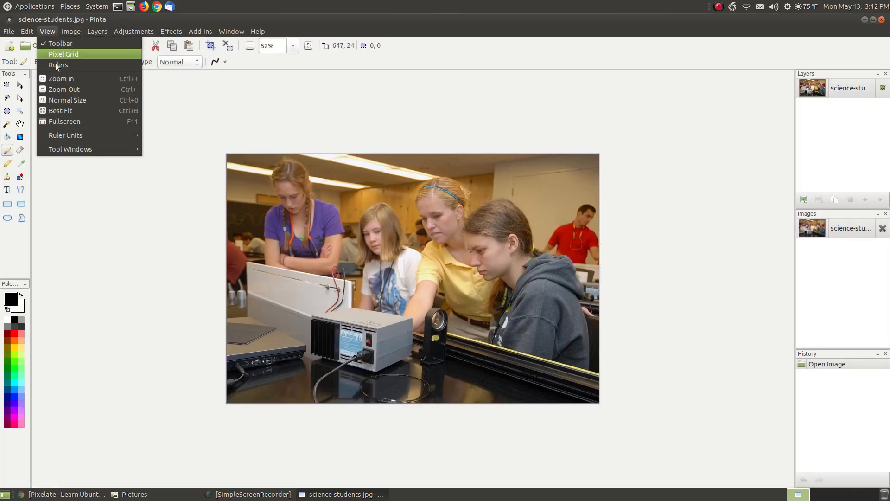
left_click(77, 110)
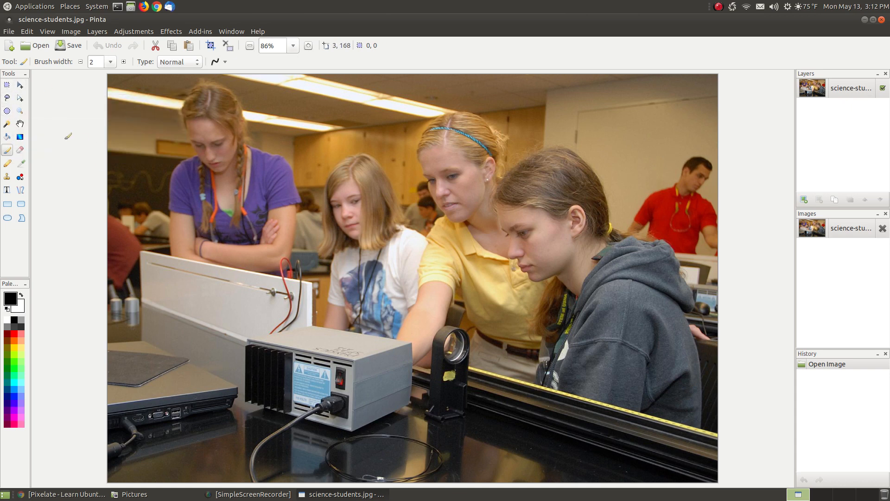
Ellipse-select the face of the girl in the purple shirt, about 158 × 131 pixels, and pixelate it with a cell size of 11.
left_click(8, 112)
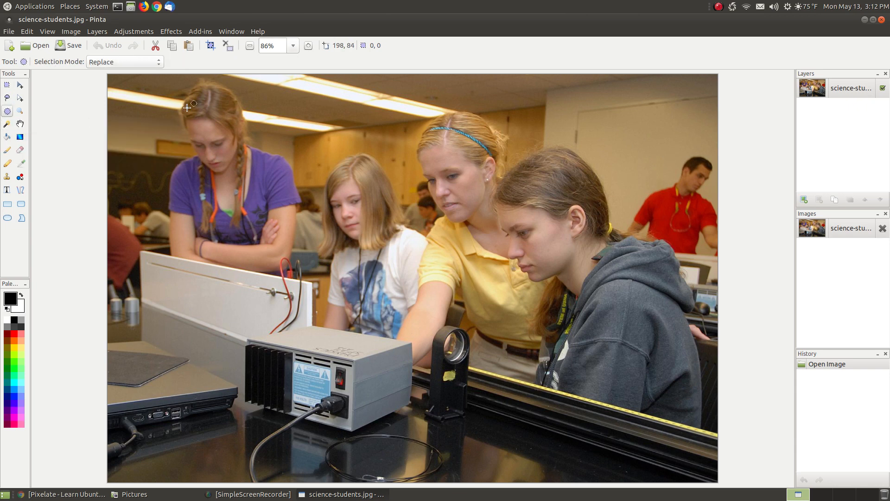
left_click_drag(180, 129, 243, 181)
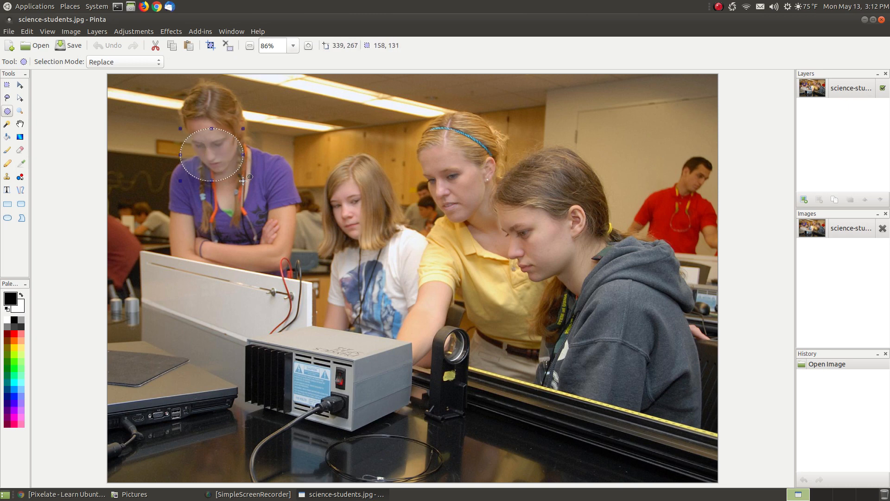
left_click(171, 32)
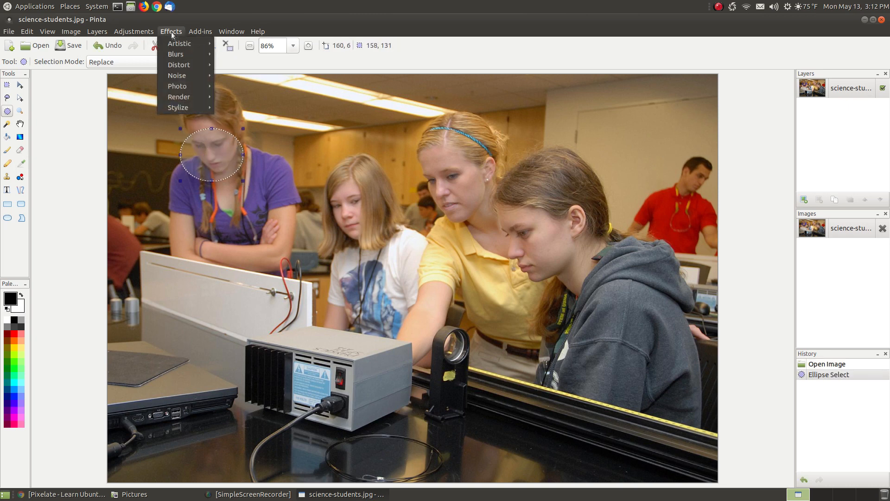
mouse_move(193, 87)
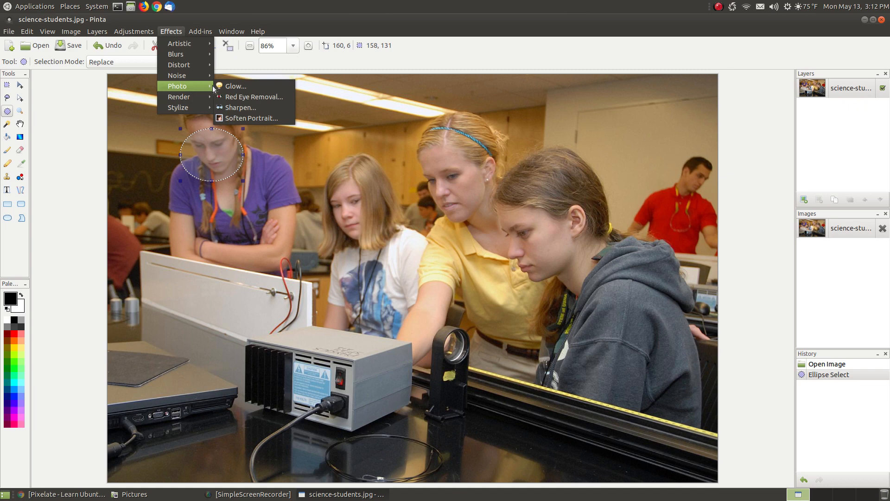
mouse_move(193, 67)
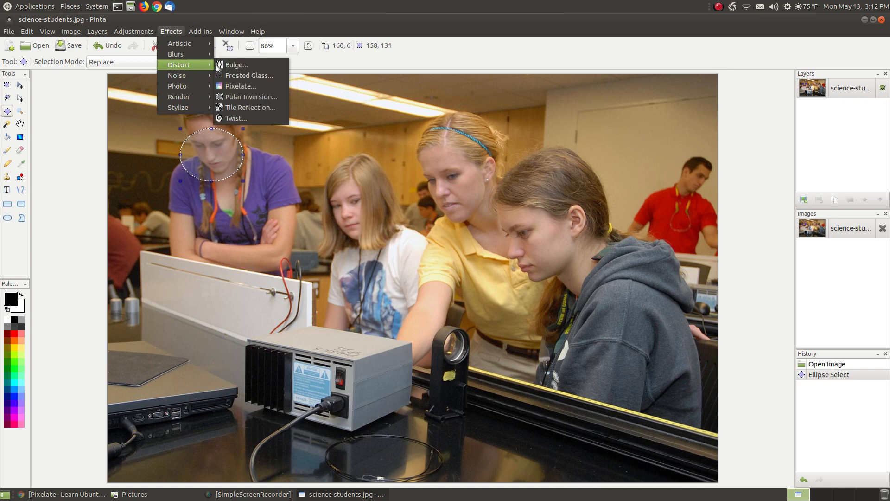
left_click(244, 87)
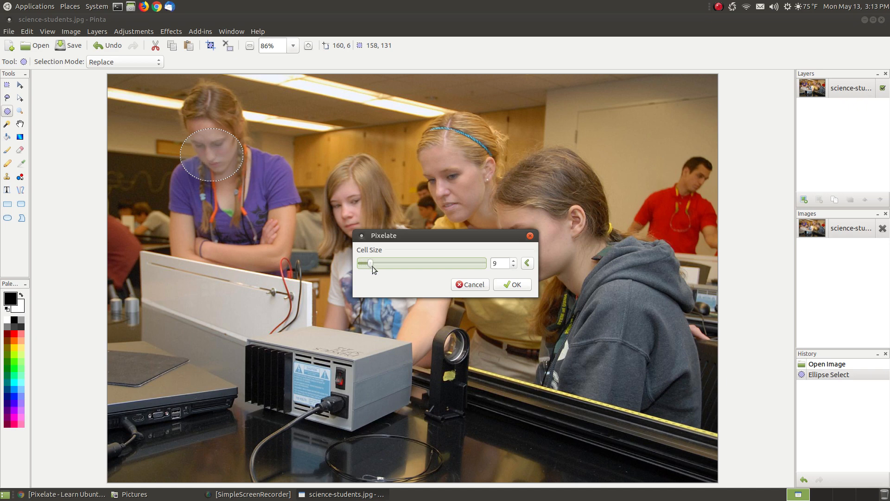
left_click_drag(371, 265, 380, 266)
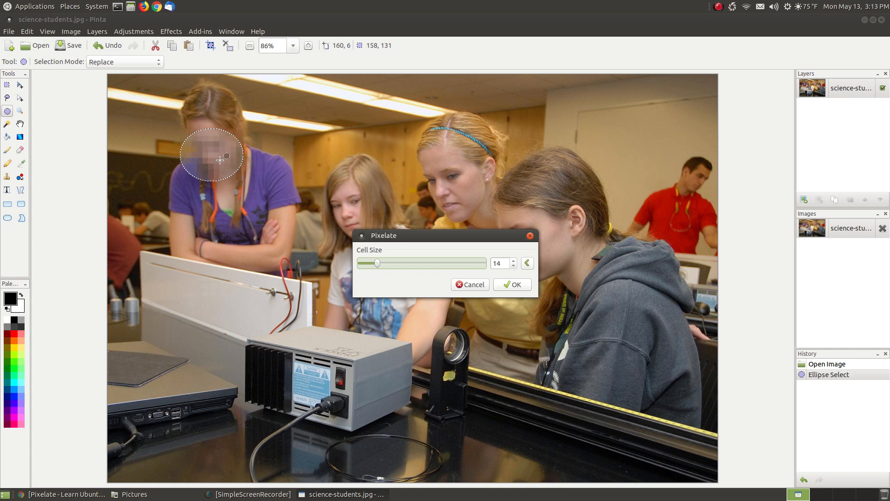
left_click(374, 263)
left_click_drag(358, 264, 371, 268)
left_click_drag(501, 263, 491, 260)
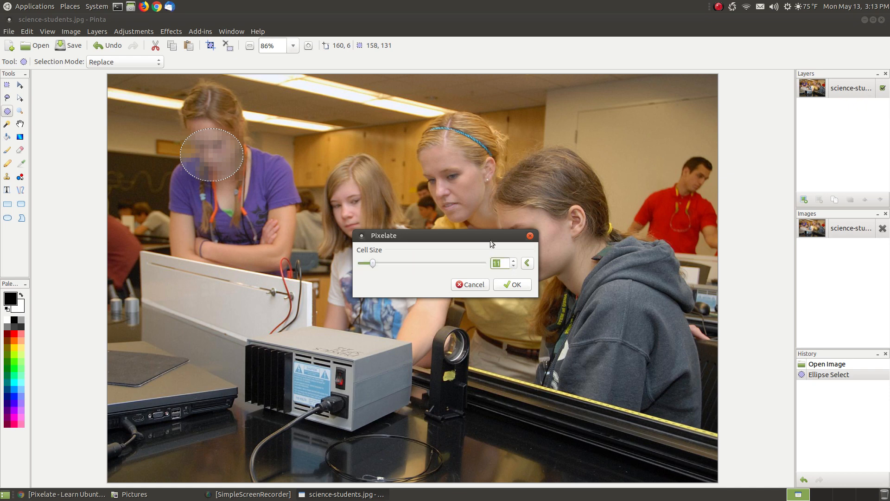
left_click(509, 284)
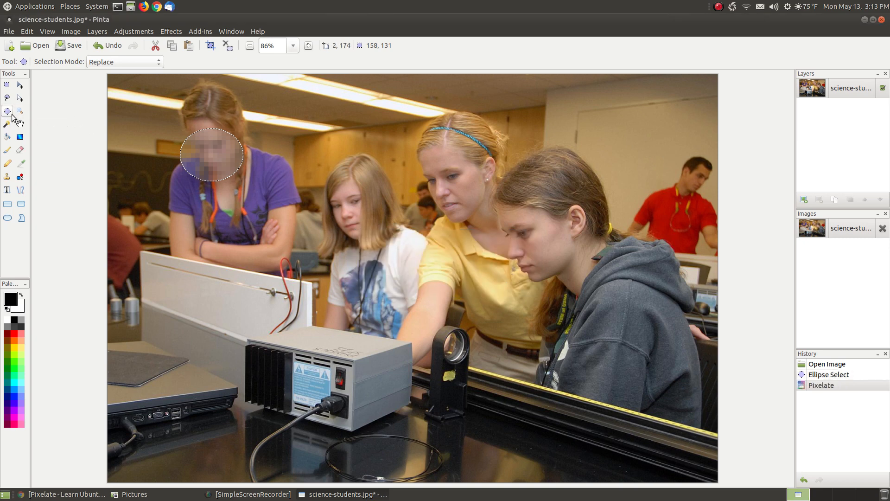
Ellipse-select the face of the girl in the white T-shirt, about 135 × 149 pixels, and pixelate it with cell size 11.
left_click_drag(327, 189, 390, 256)
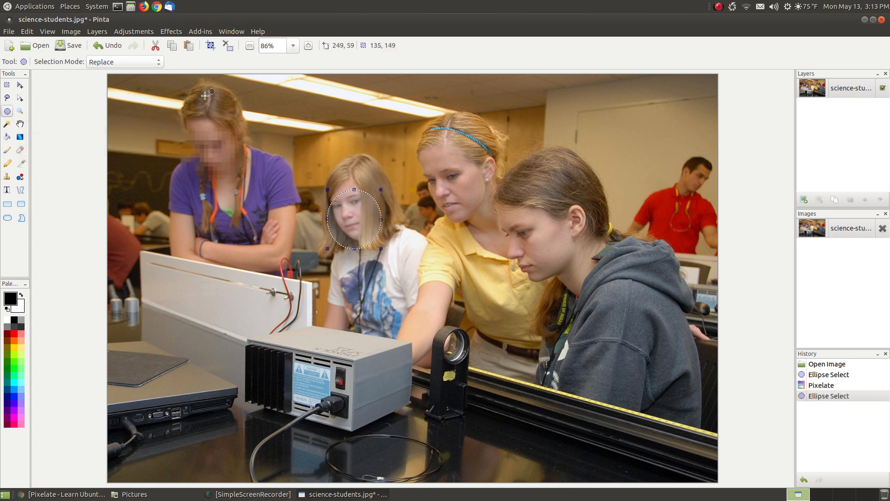
left_click(171, 32)
mouse_move(188, 63)
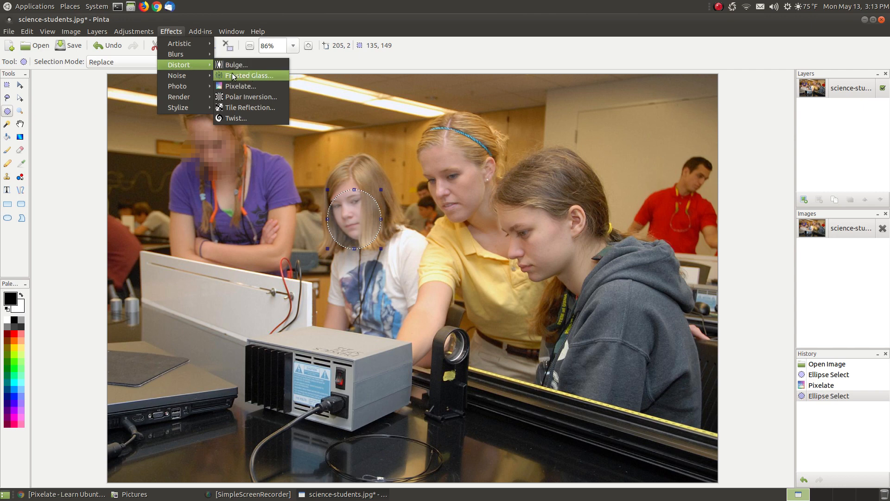
left_click(251, 84)
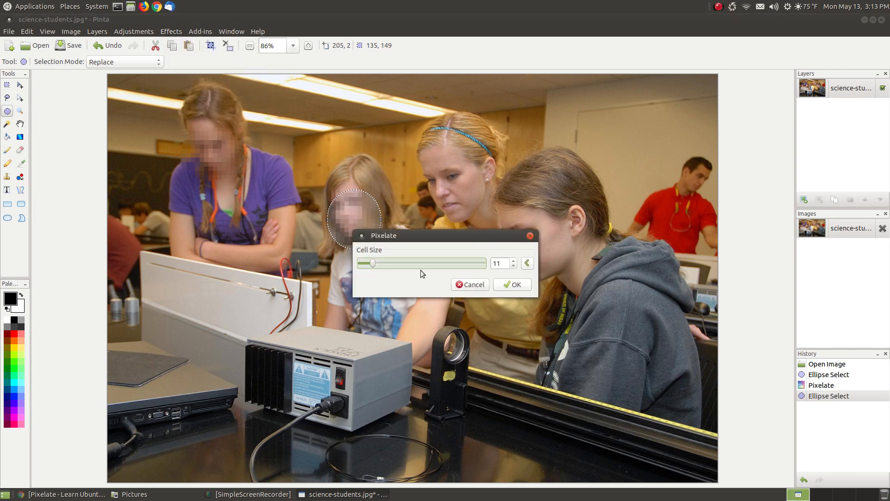
left_click(515, 285)
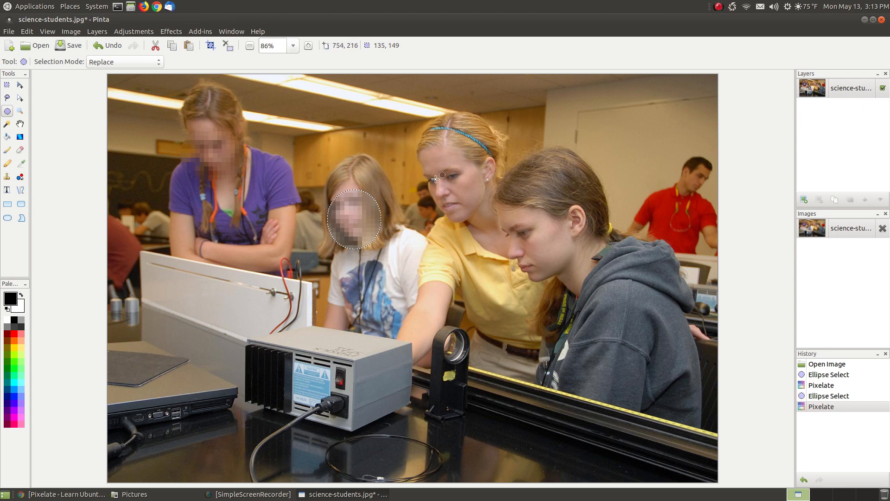
Ellipse-select the face of the woman in the yellow shirt, about 180 × 163 pixels, and pixelate it with cell size 11.
left_click_drag(408, 161, 489, 233)
left_click(181, 32)
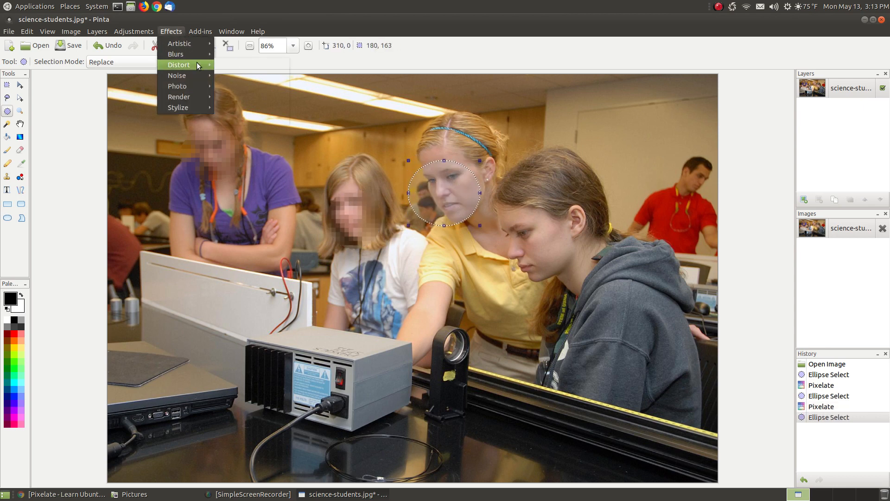
mouse_move(197, 63)
left_click(246, 86)
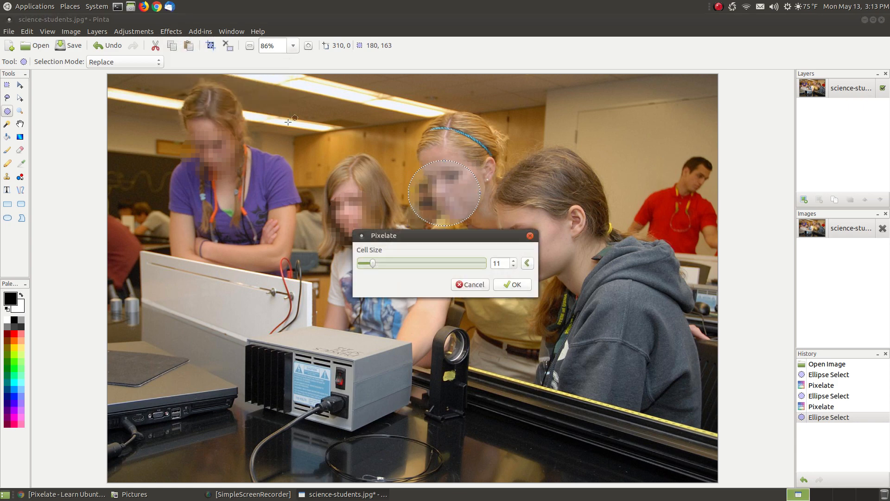
left_click(503, 282)
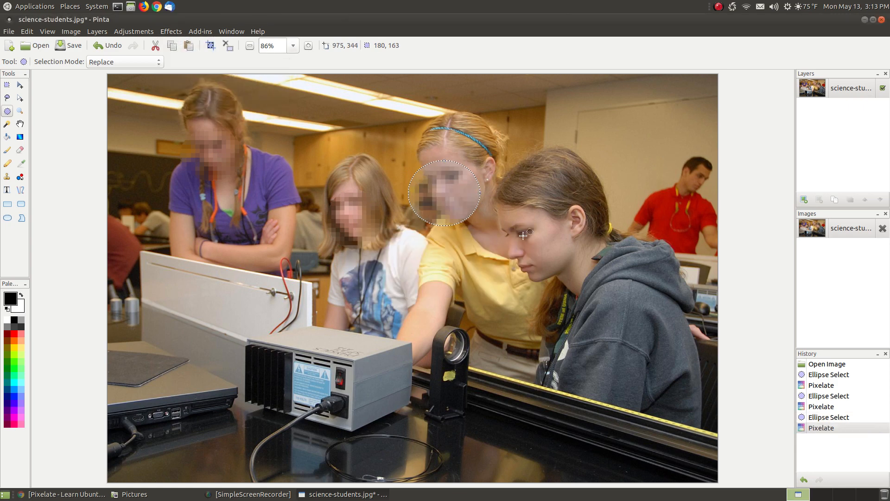
Ellipse-select the face of the girl in the dark grey hoodie, about 187 × 213 pixels, and apply the Pixelate effect.
left_click_drag(496, 211, 571, 295)
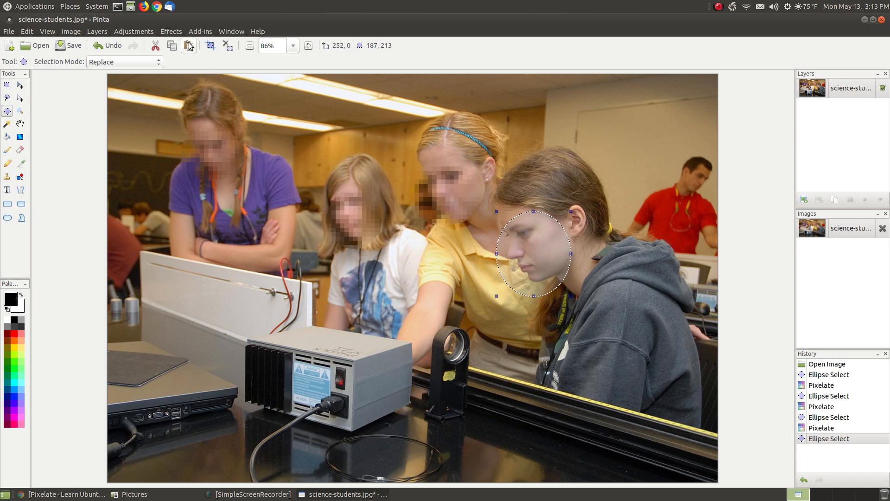
left_click(176, 31)
mouse_move(188, 64)
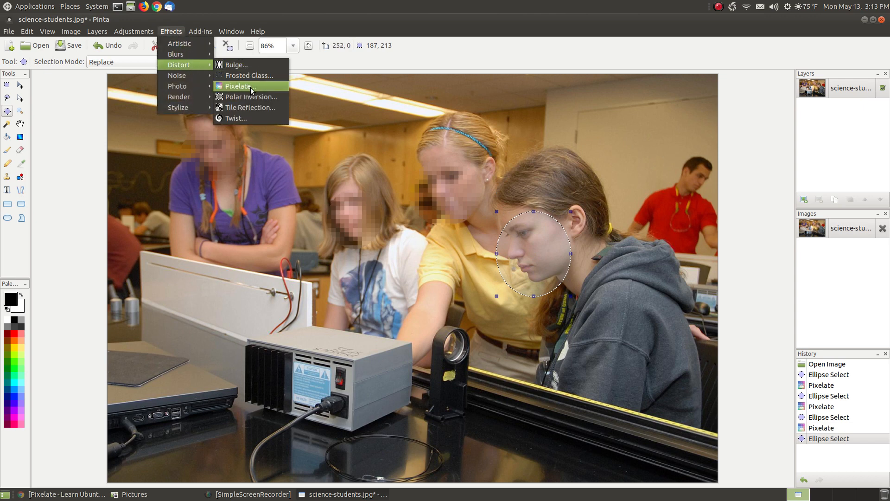
left_click(236, 86)
left_click(513, 285)
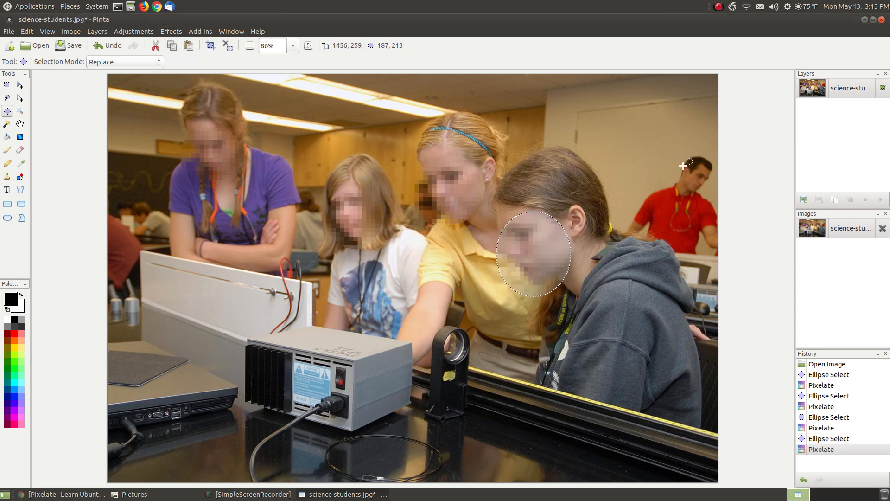
Ellipse-select the head of the man in the red shirt, about 103 × 112 pixels, and pixelate it with cell size 11.
left_click_drag(677, 154, 723, 199)
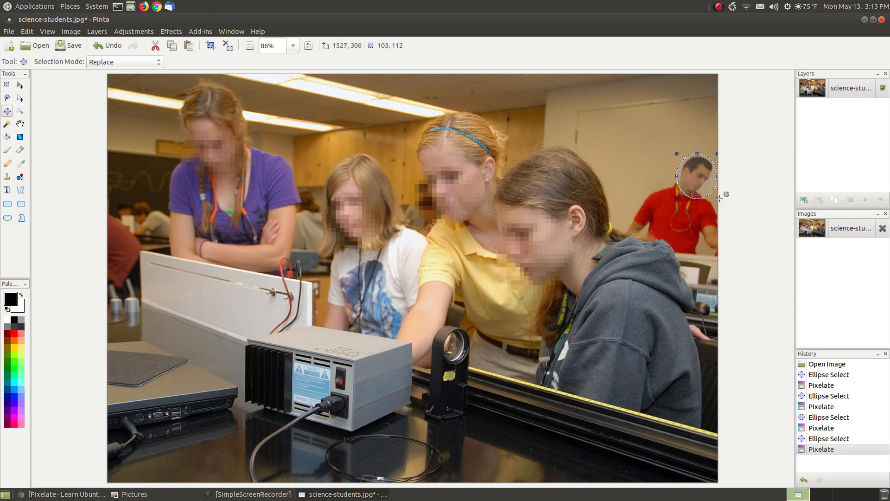
left_click(176, 34)
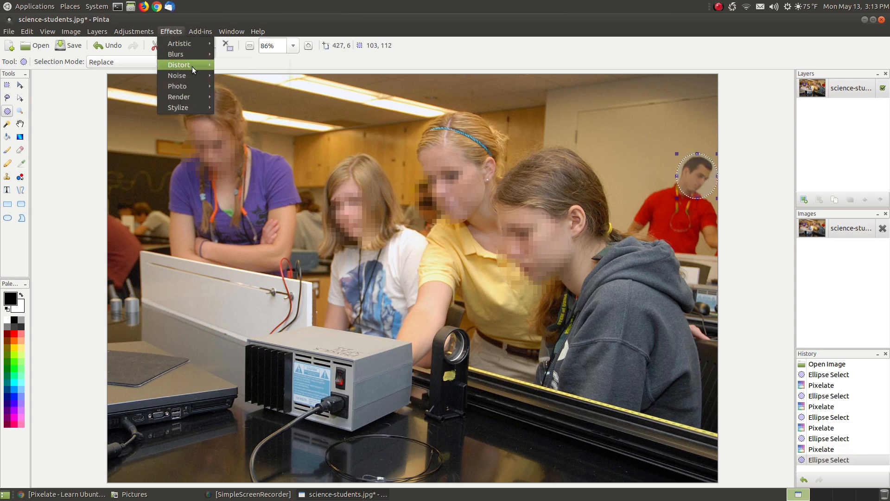
mouse_move(192, 65)
left_click(259, 87)
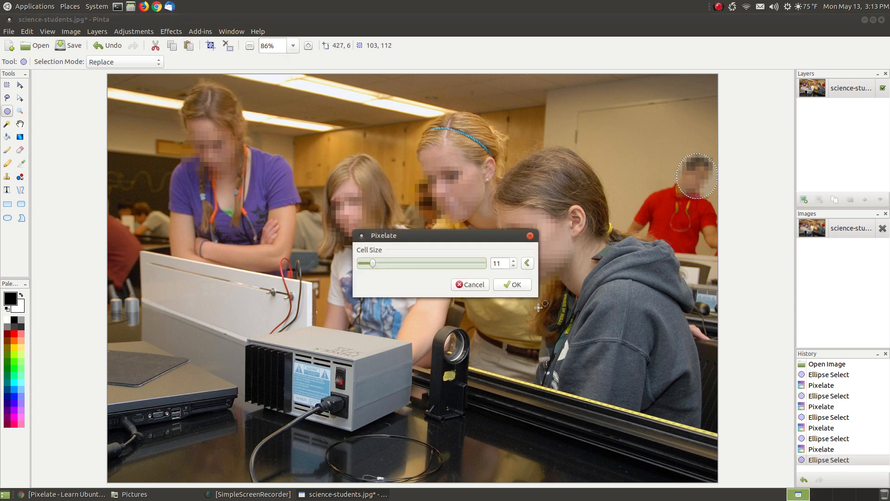
left_click(513, 284)
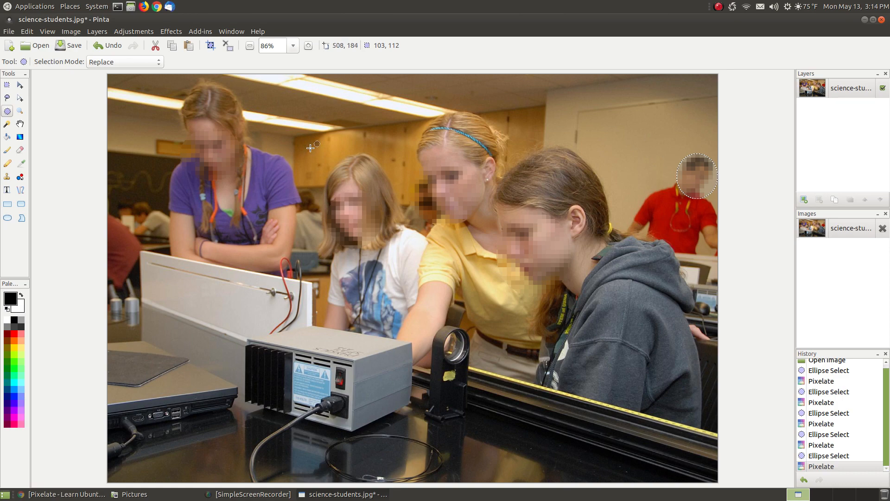
Save the edited photo as science-students-02.jpg in the Pictures folder with JPEG quality 85, and close the image editor.
left_click(7, 32)
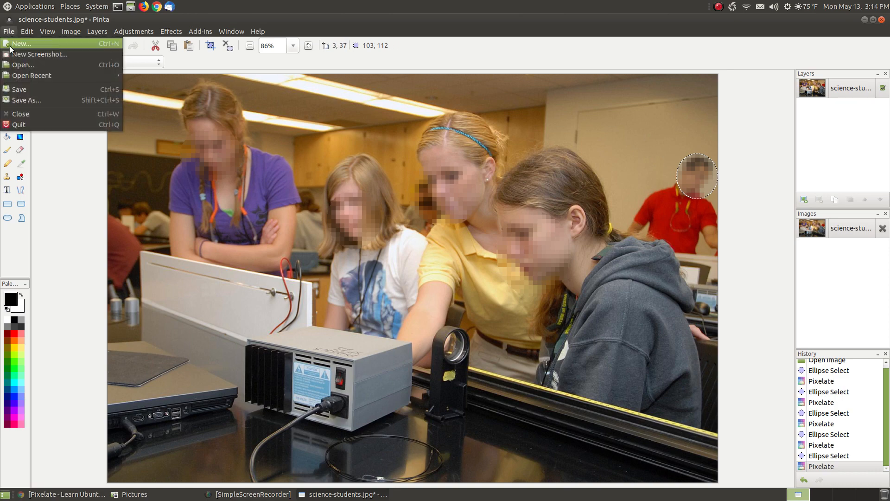
left_click(29, 96)
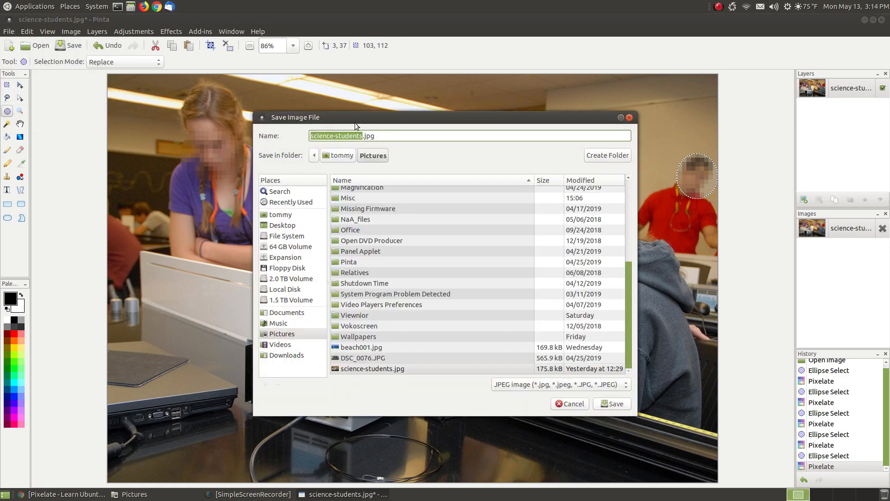
left_click(361, 136)
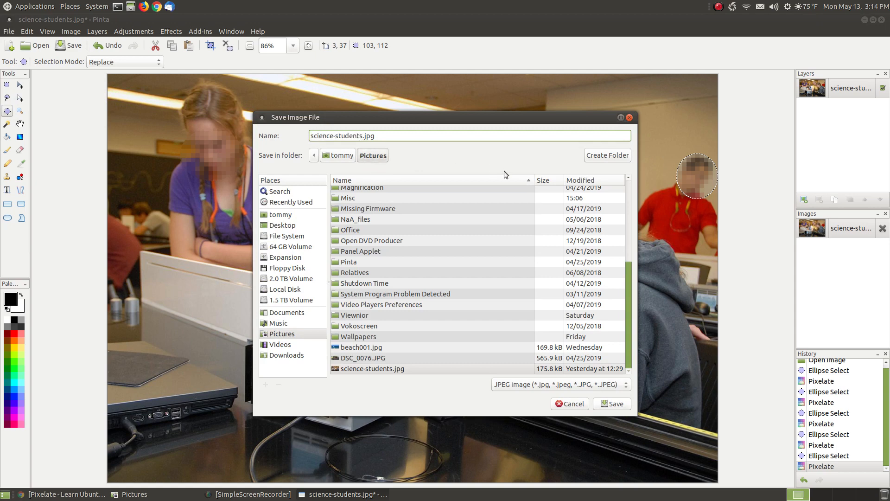
type("-02")
left_click(603, 405)
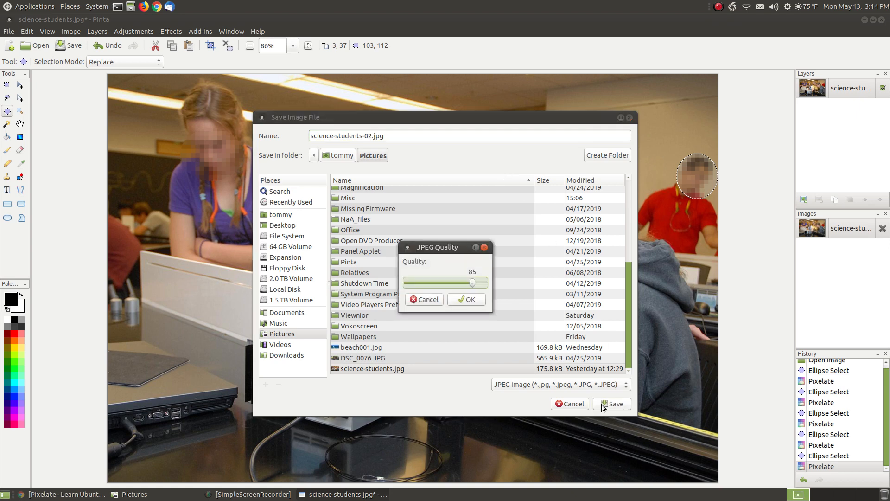
left_click(469, 299)
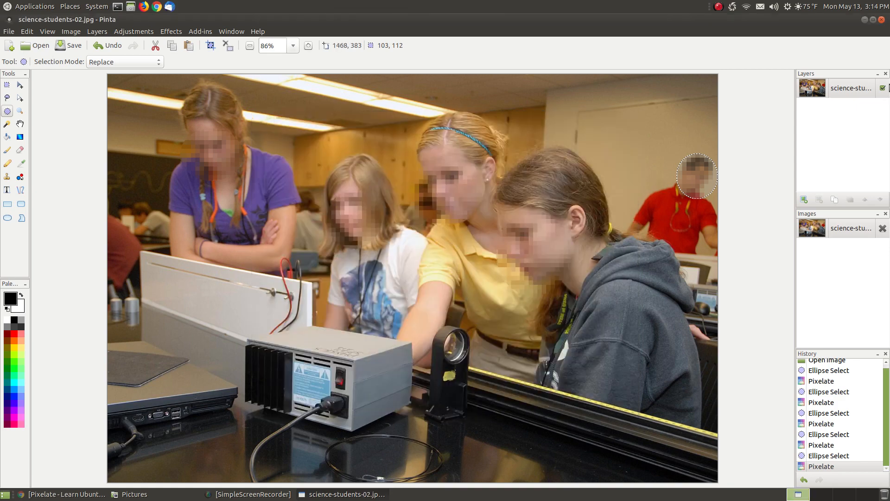
left_click(882, 19)
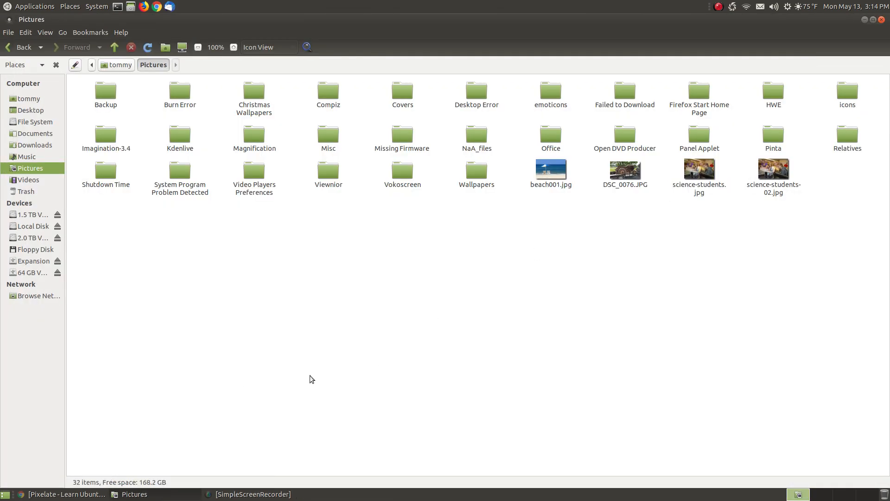
View science-students.jpg and science-students-02.jpg from the Pictures folder to compare the original with the pixelated version.
double_click(699, 171)
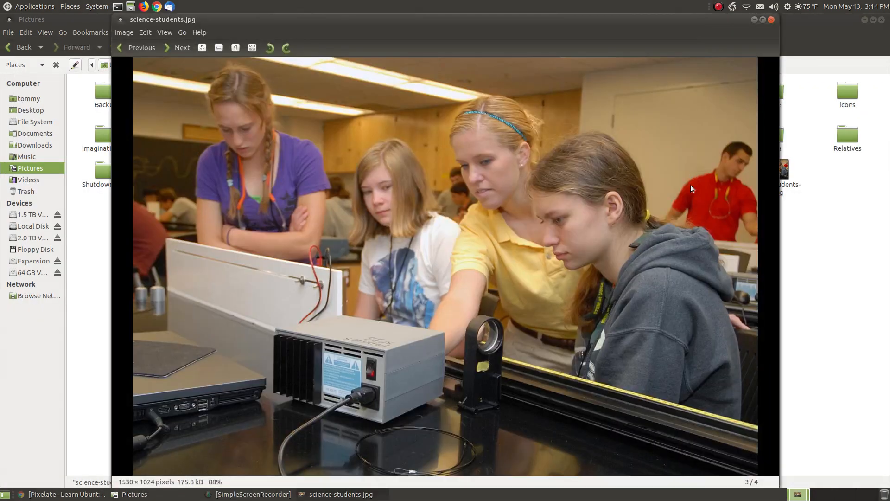
left_click(860, 278)
double_click(773, 170)
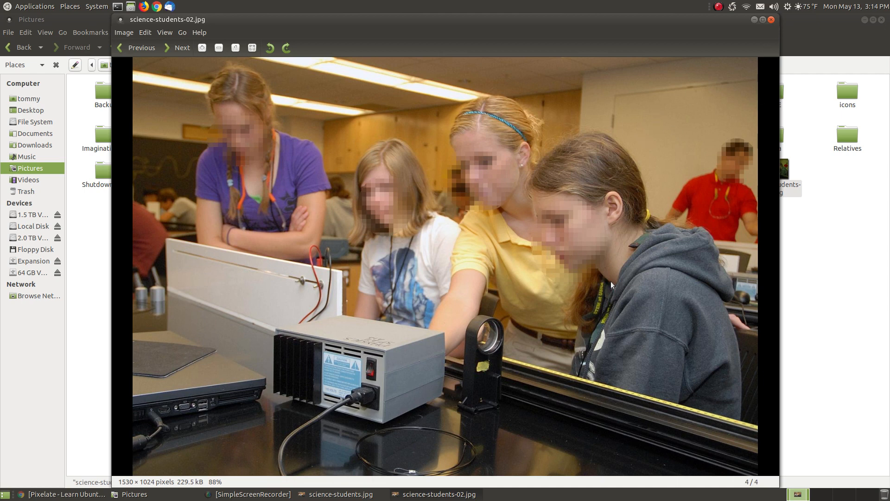
Close both image viewer windows and the Pictures folder window.
left_click(772, 22)
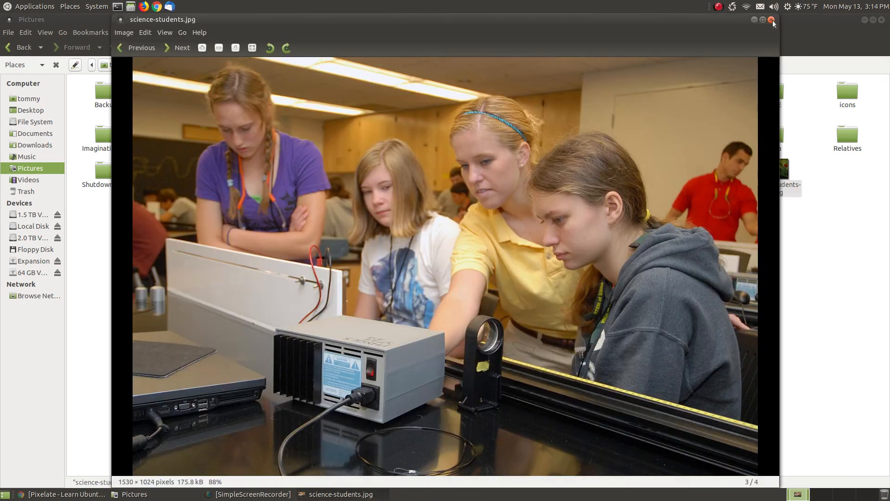
left_click(772, 21)
left_click(725, 316)
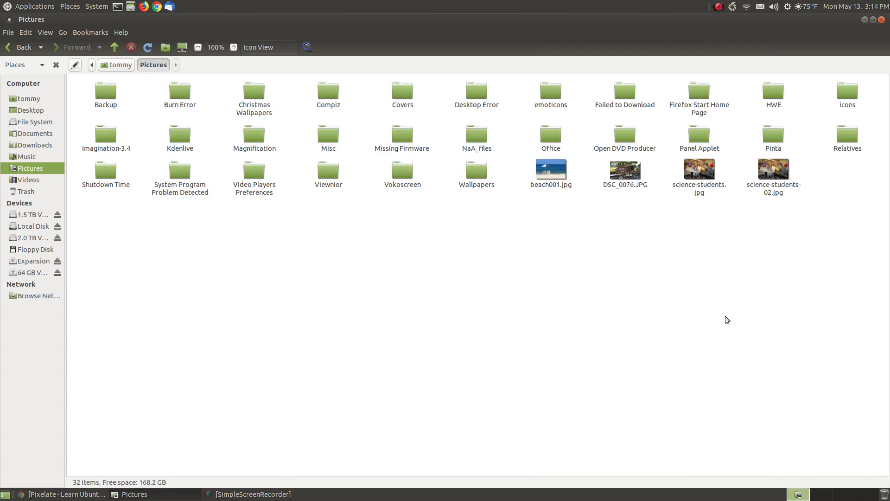
left_click(883, 20)
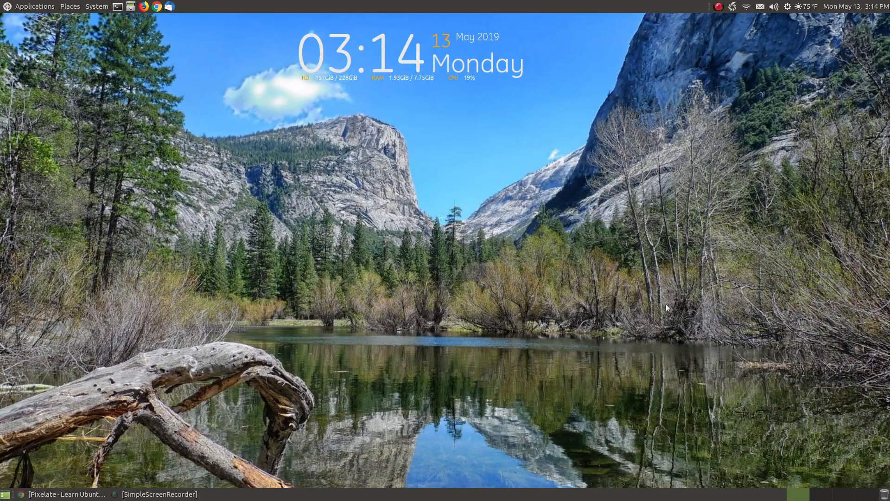